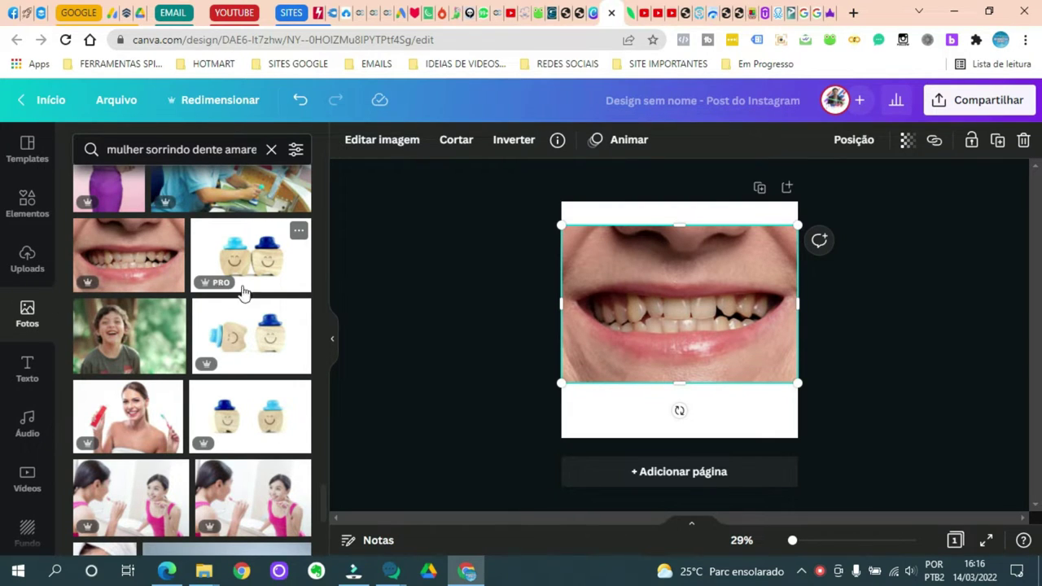
pyautogui.scroll(3, 176, 309)
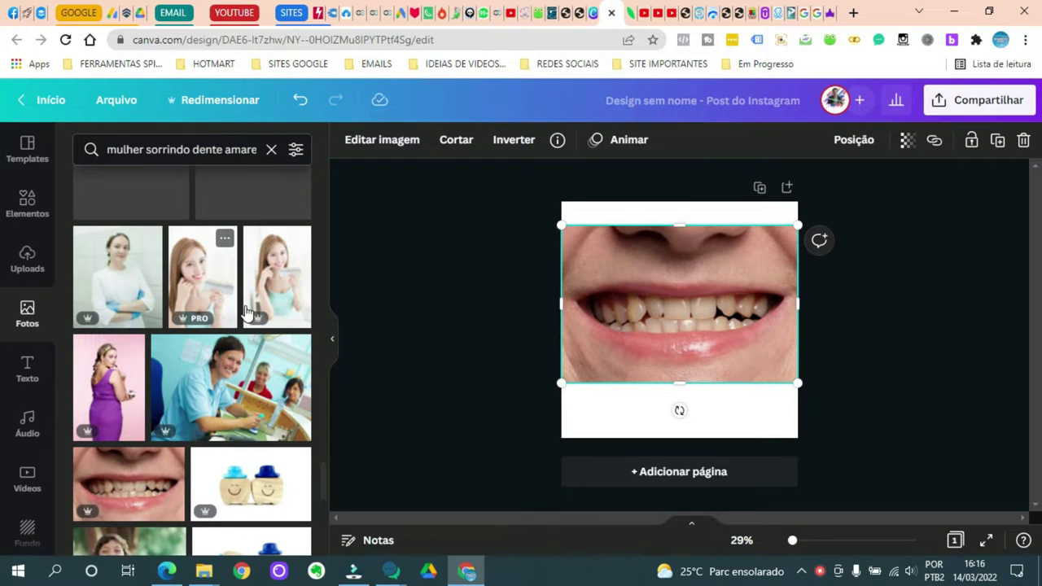
pyautogui.scroll(-2, 236, 314)
pyautogui.scroll(4, 248, 312)
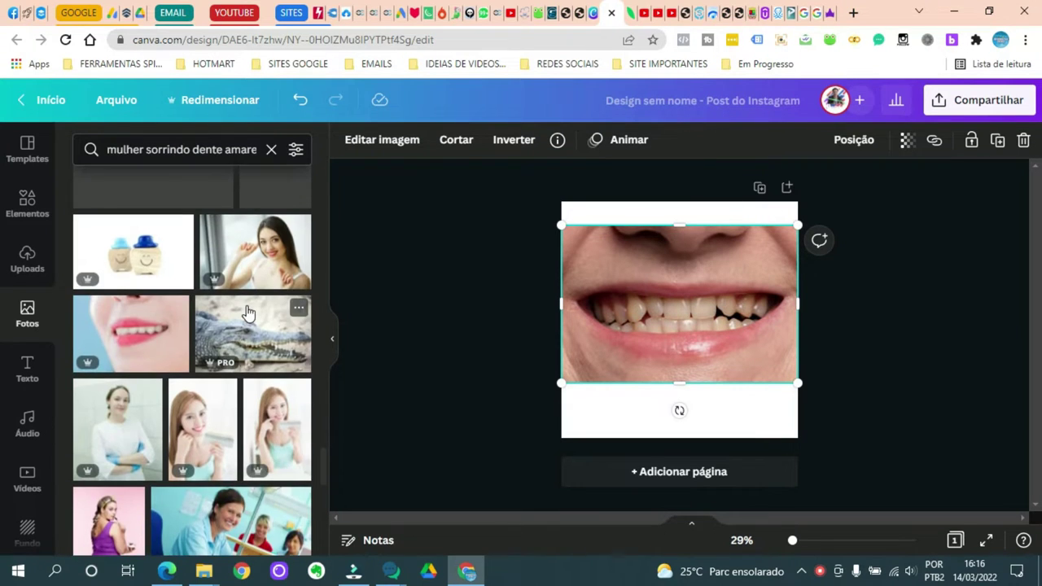
pyautogui.scroll(-4, 248, 311)
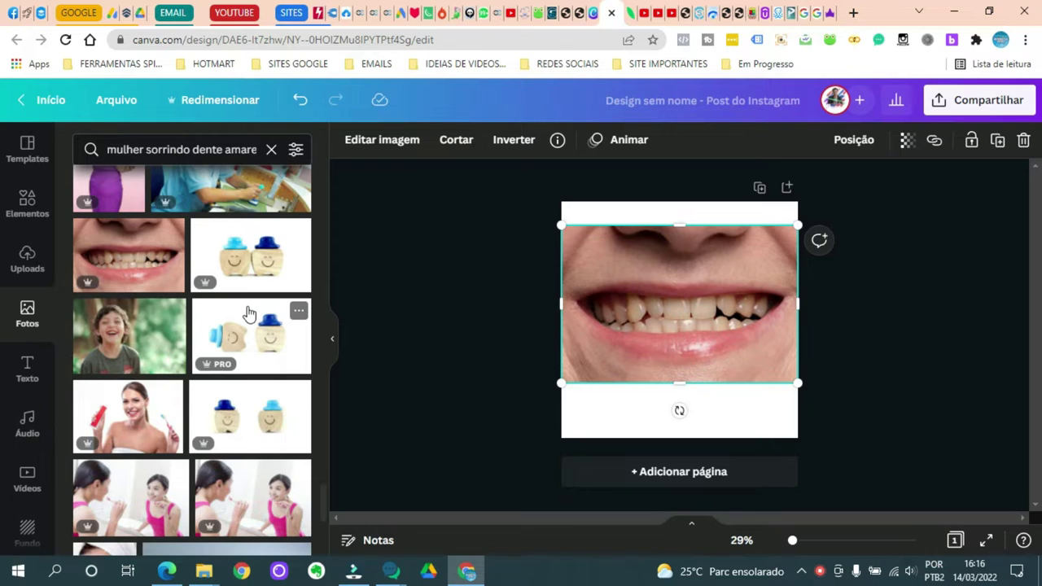
pyautogui.scroll(-3, 248, 313)
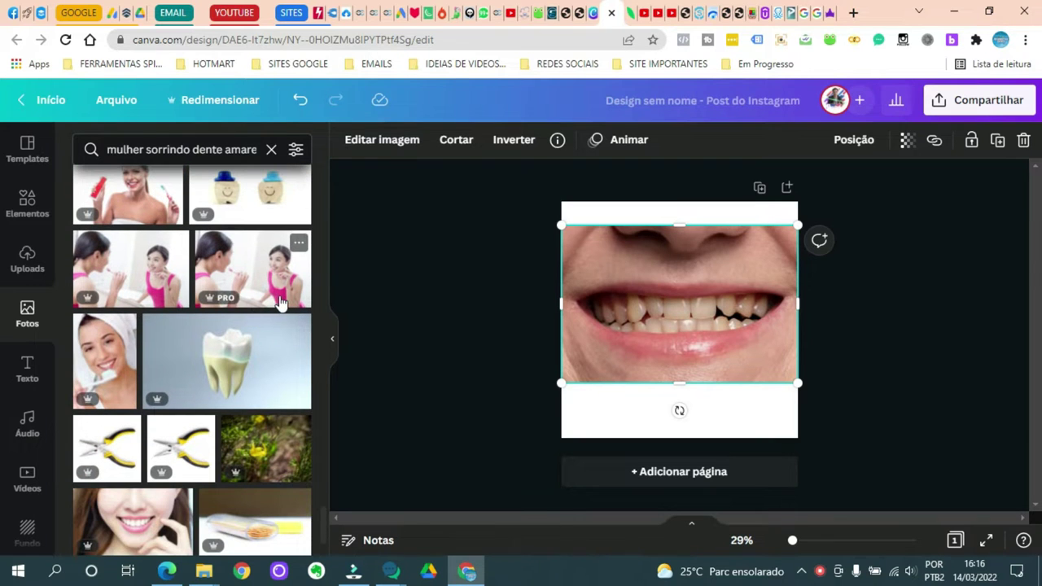
pyautogui.scroll(4, 279, 301)
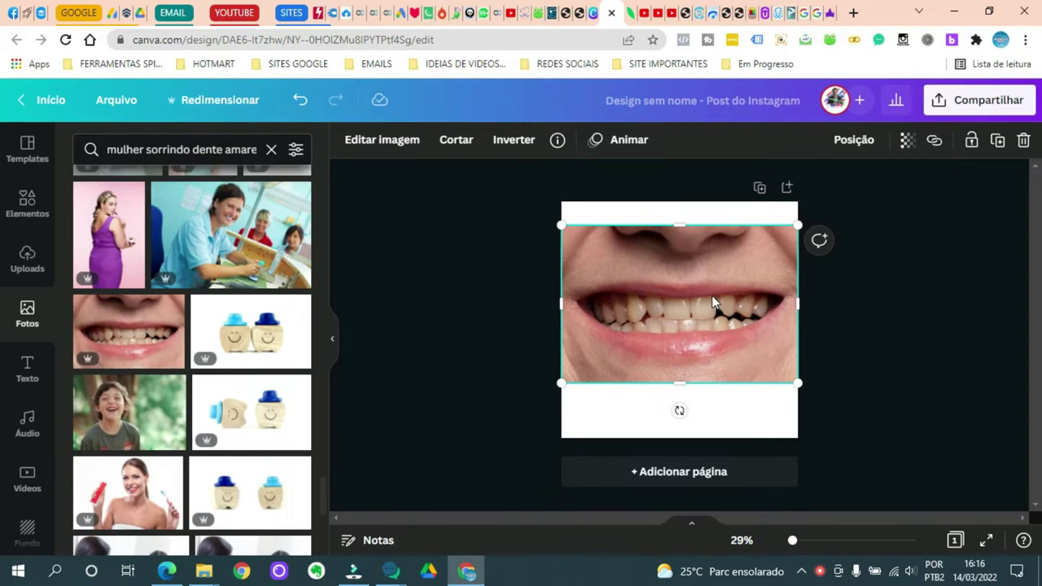
# - Make the close-up mouth photo taller on the page and choose the Retoque facial tool for it
pyautogui.moveTo(683, 387); pyautogui.dragTo(682, 405)
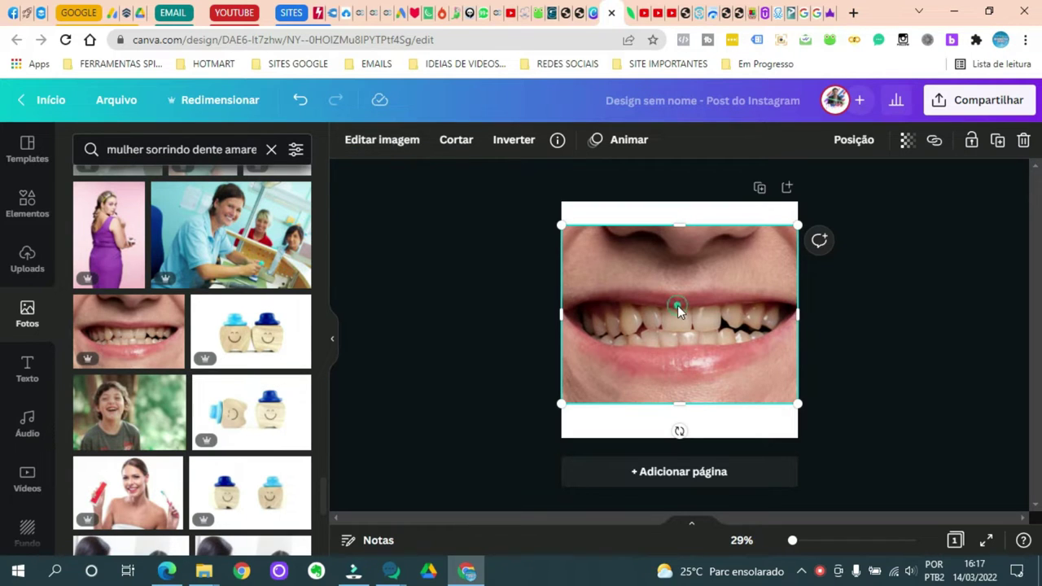
pyautogui.click(383, 141)
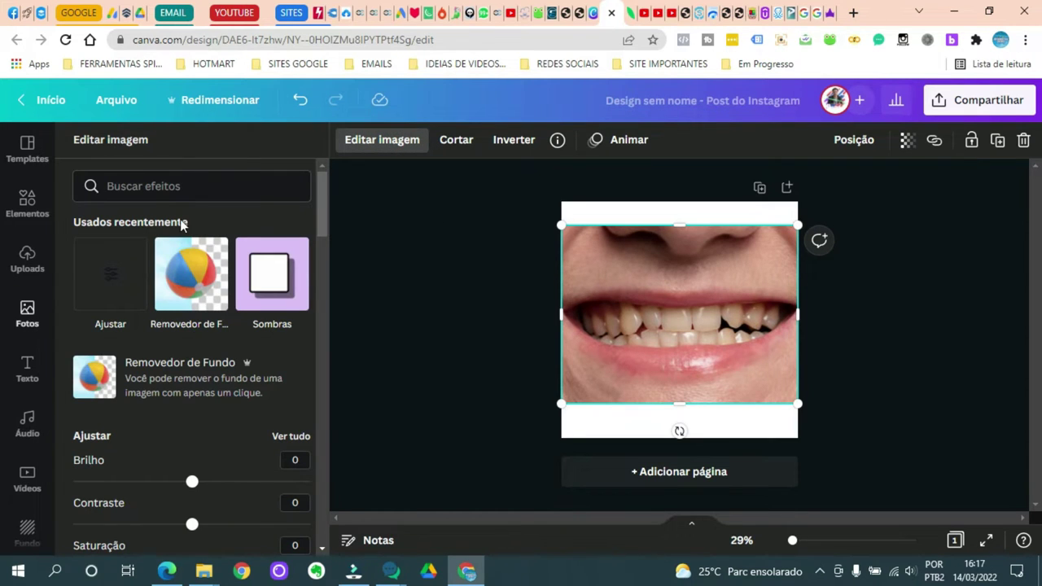
pyautogui.scroll(-1, 187, 236)
pyautogui.scroll(-2, 199, 264)
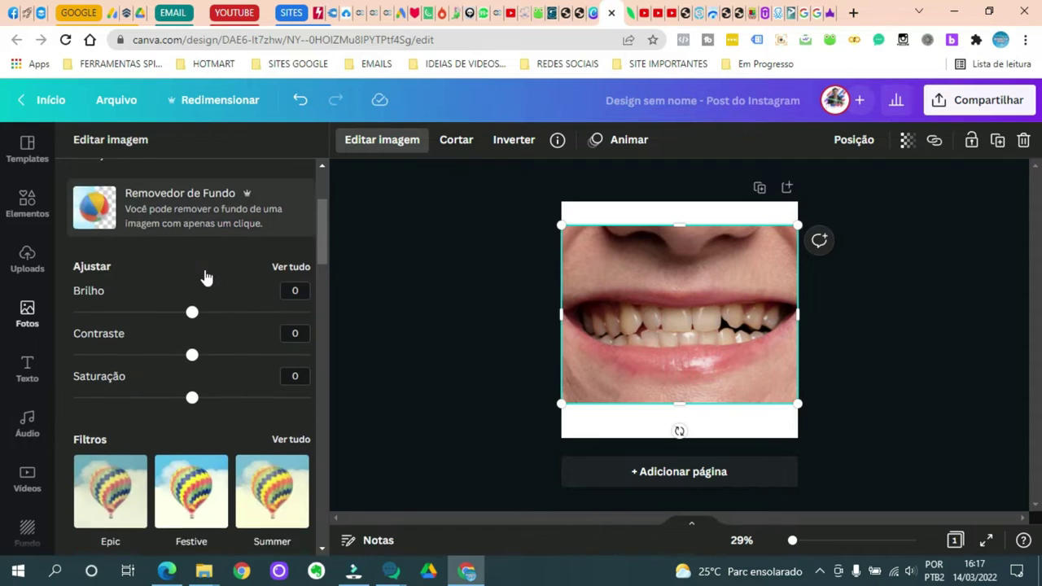
pyautogui.scroll(-4, 206, 277)
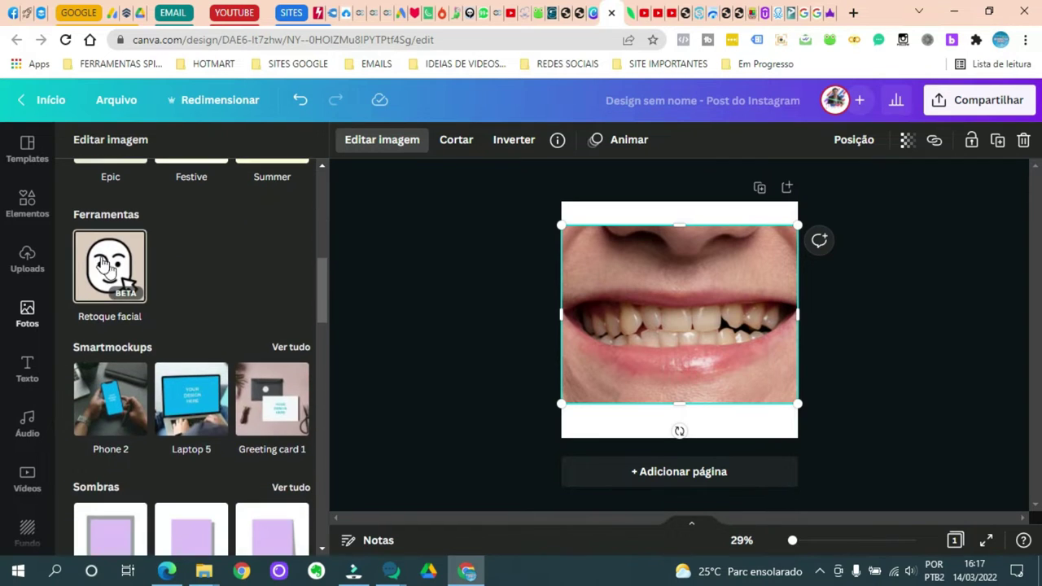
pyautogui.click(105, 261)
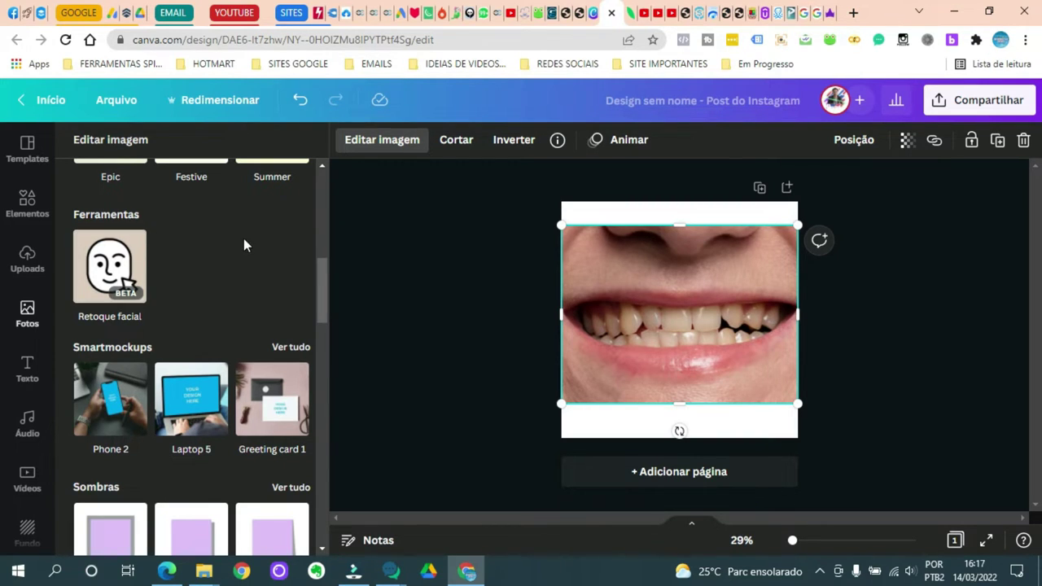
# - Look through the image effects offered for the mouth photo, from the basic adjustments to the additional effect apps
pyautogui.scroll(-5, 244, 239)
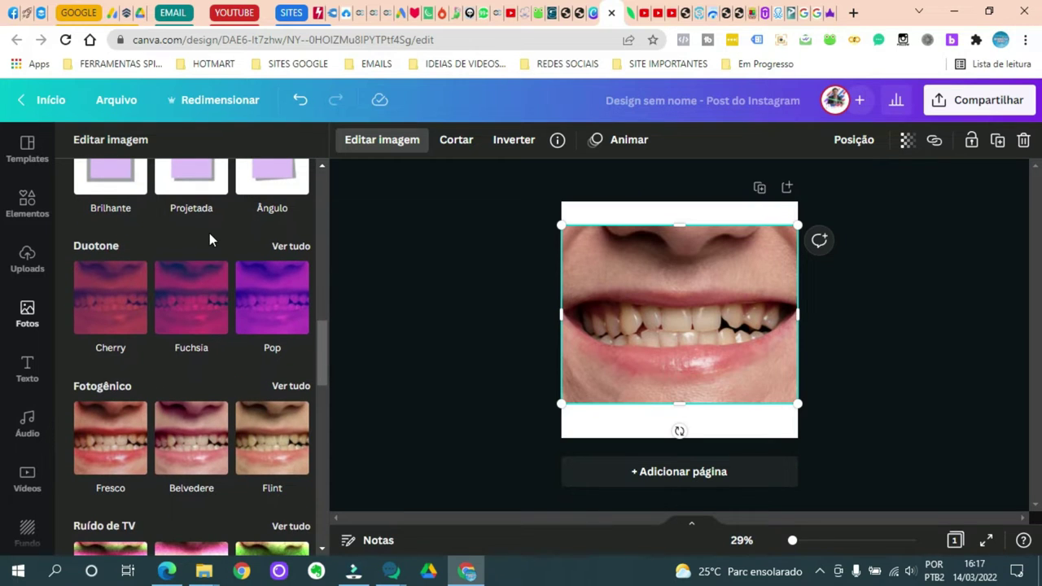
pyautogui.scroll(-1, 209, 236)
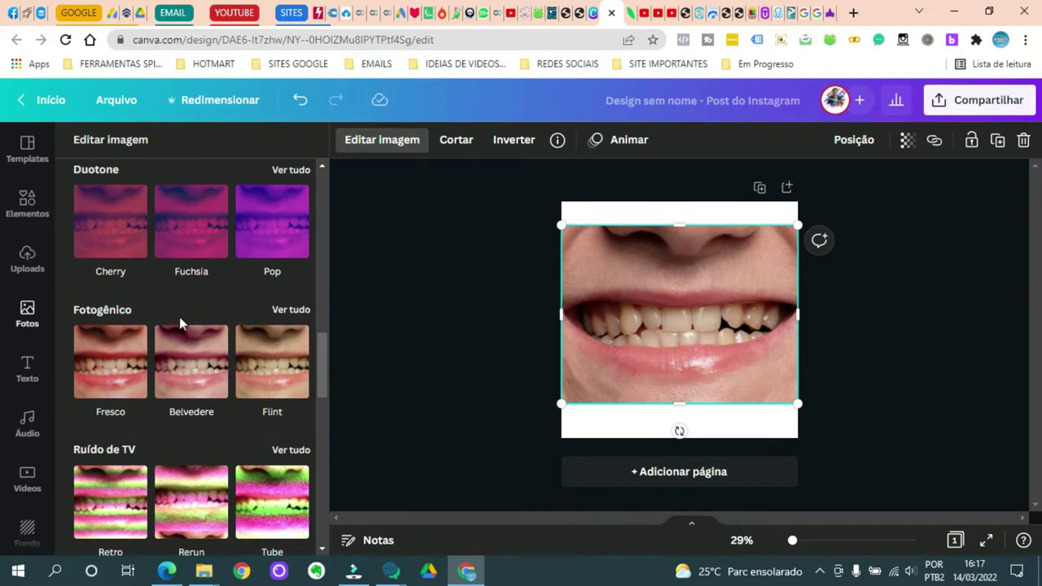
pyautogui.scroll(-10, 241, 401)
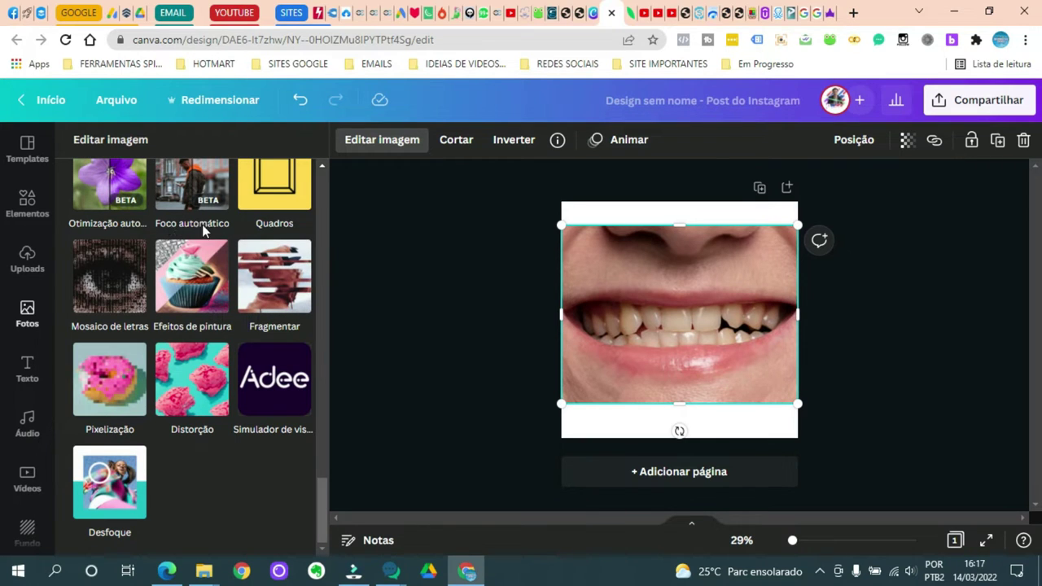
pyautogui.scroll(1, 214, 236)
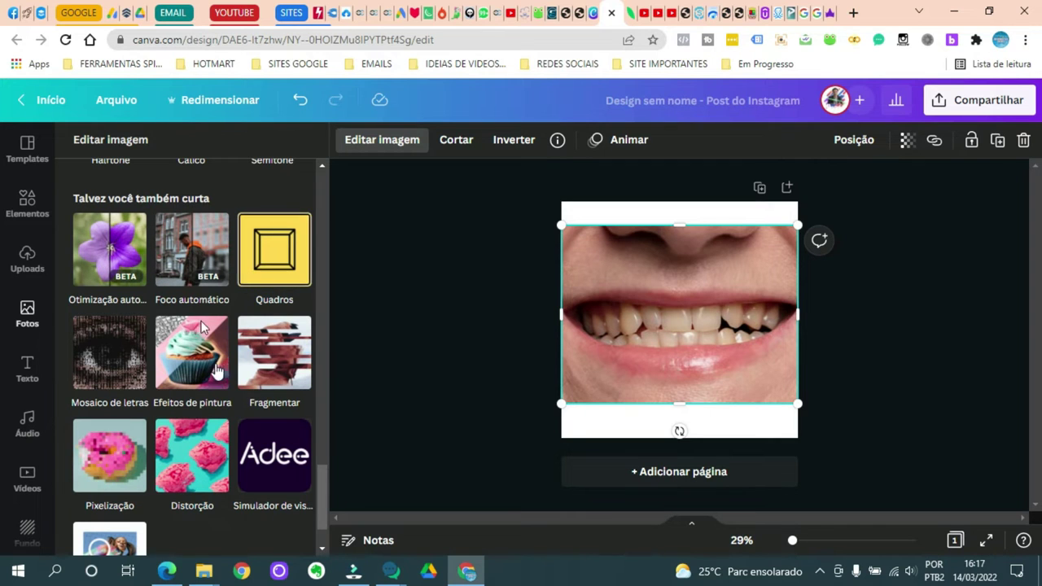
pyautogui.scroll(-1, 230, 350)
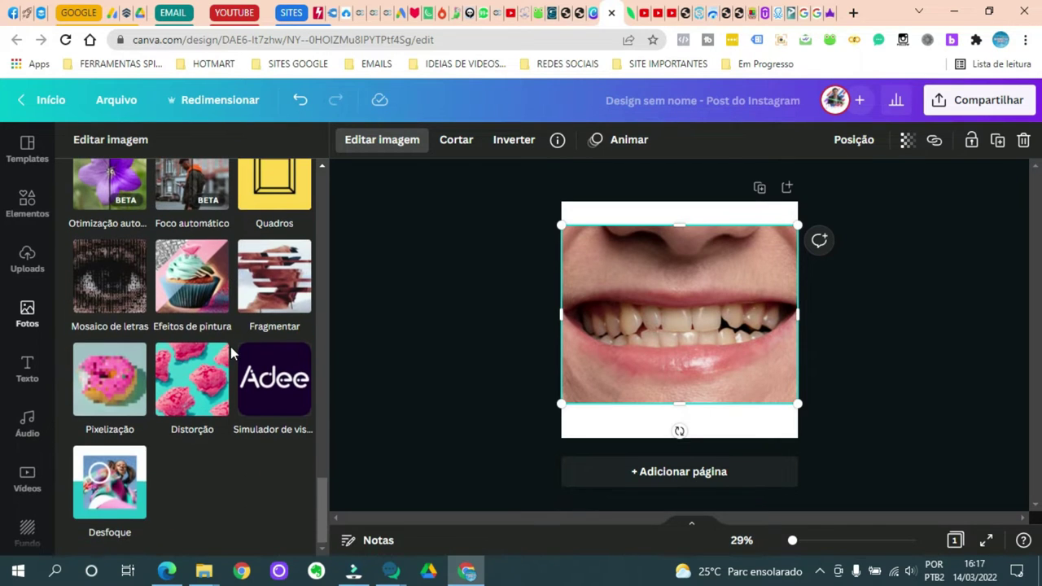
pyautogui.scroll(10, 231, 347)
pyautogui.scroll(12, 230, 338)
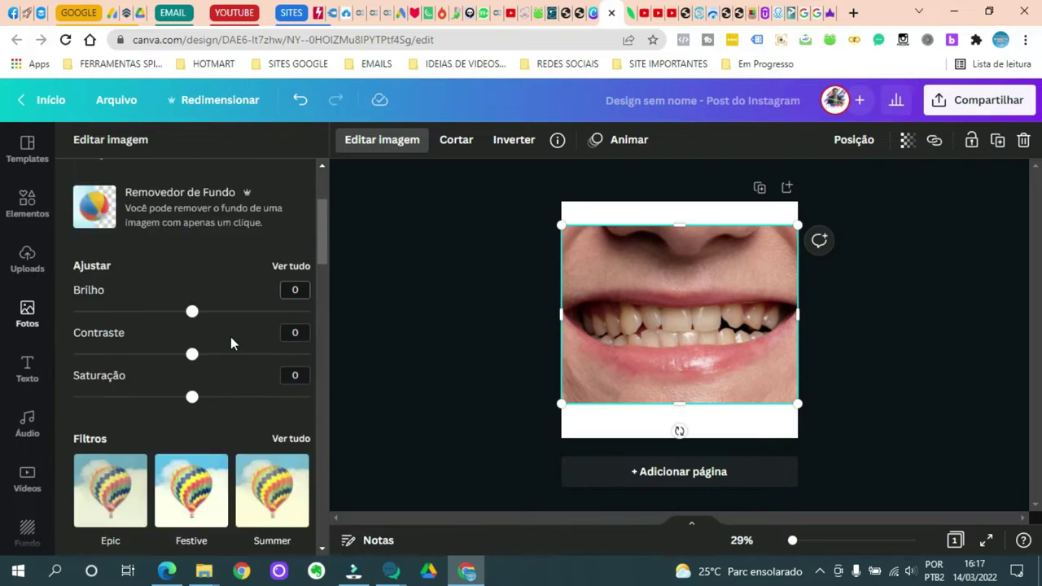
pyautogui.scroll(-3, 230, 341)
pyautogui.click(96, 354)
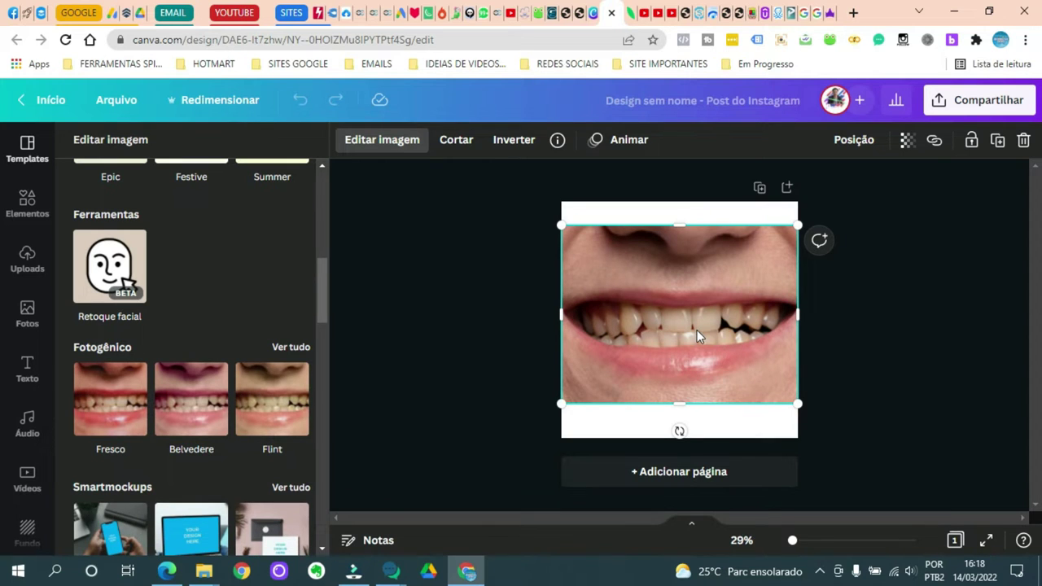
pyautogui.scroll(10, 232, 420)
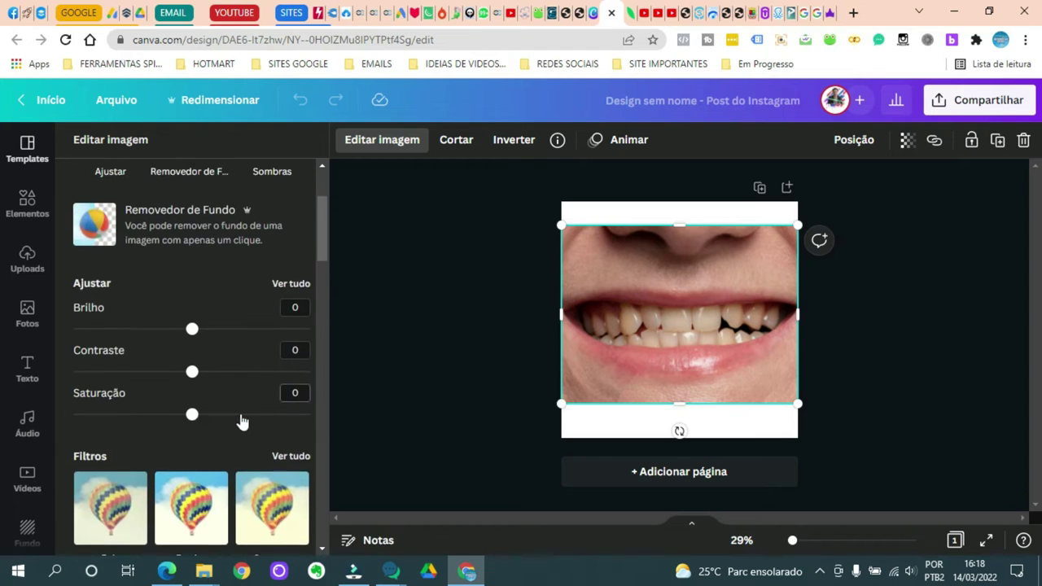
# - Add the recently used photo of the smiling man's lower face to the page and delete the close-up mouth photo
pyautogui.click(23, 317)
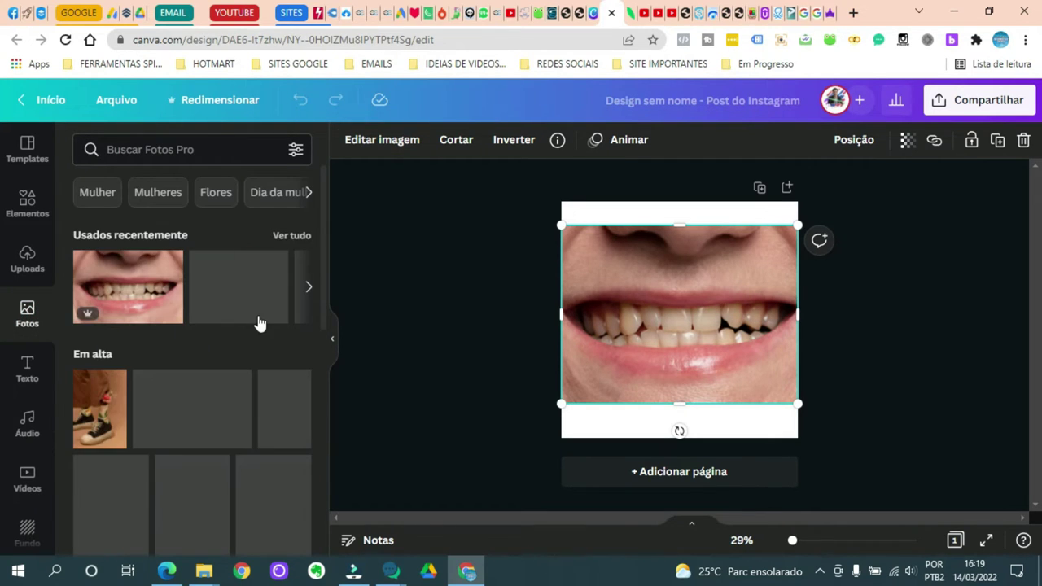
pyautogui.click(309, 286)
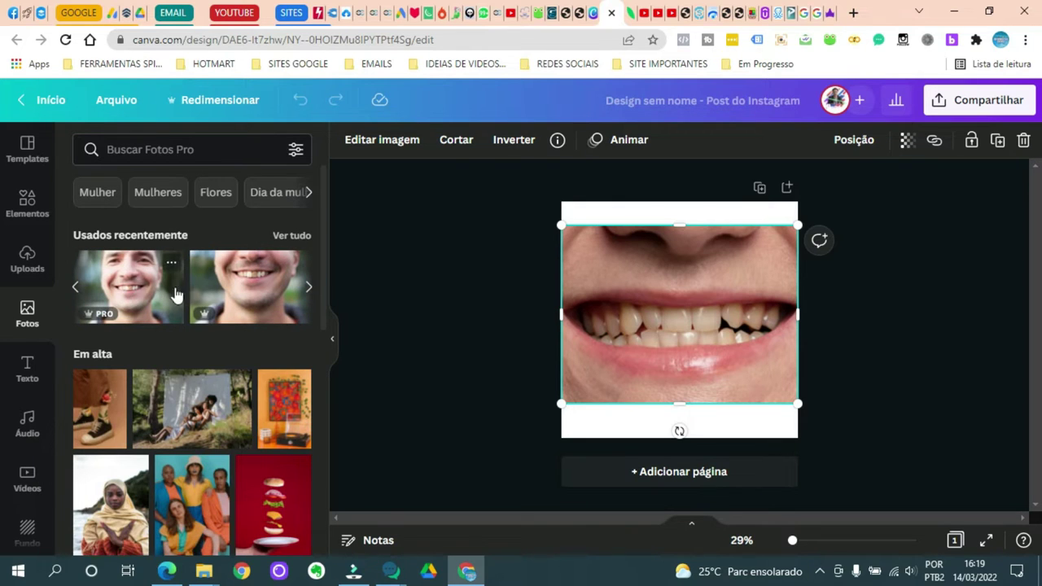
pyautogui.click(282, 321)
pyautogui.click(755, 245)
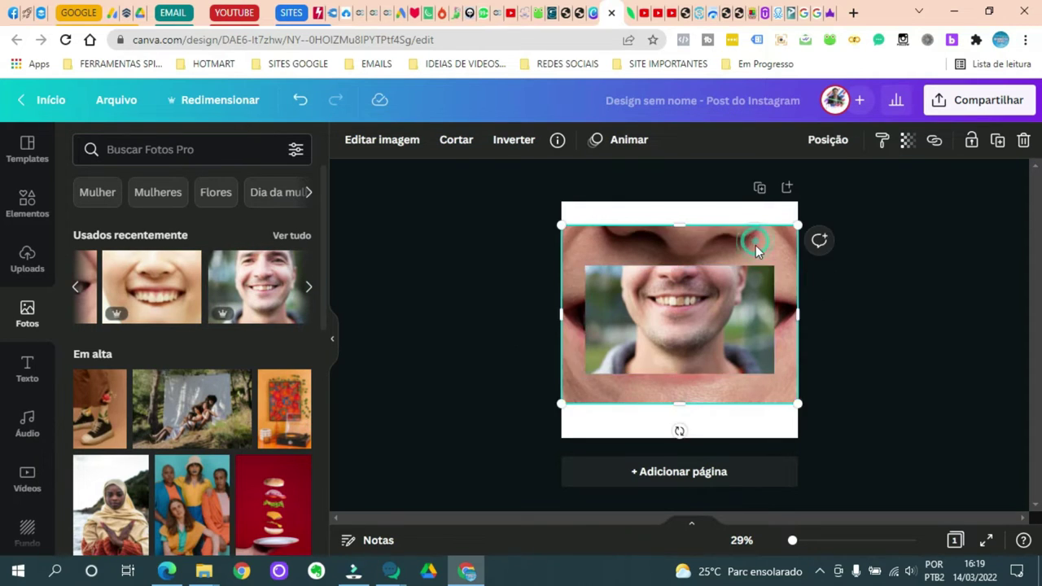
pyautogui.press('Delete')
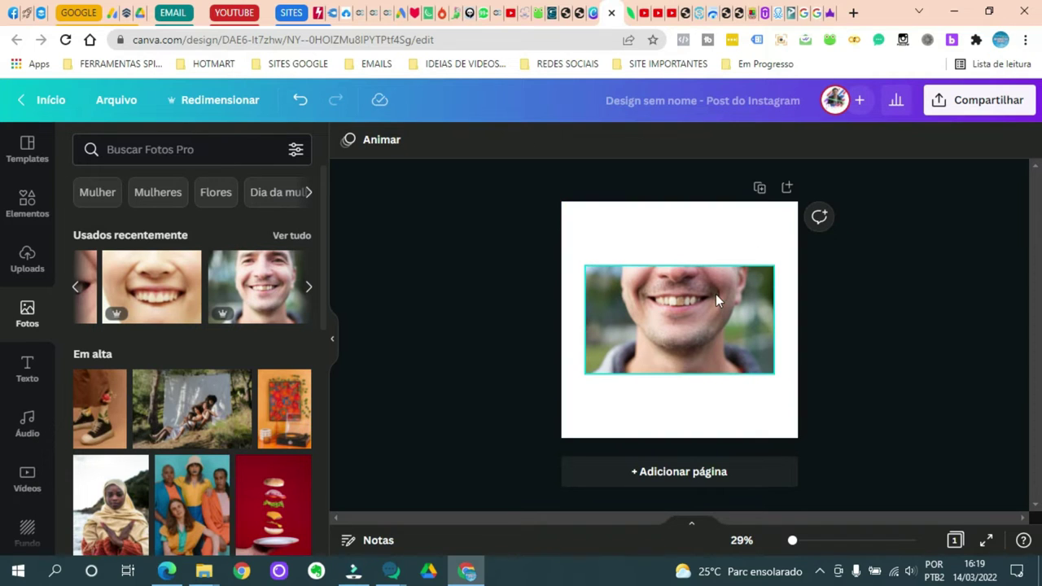
# - Enlarge the smiling man's photo from opposite corners until it extends past both sides of the page
pyautogui.click(763, 279)
pyautogui.moveTo(774, 266); pyautogui.dragTo(838, 229)
pyautogui.moveTo(583, 372); pyautogui.dragTo(510, 417)
pyautogui.click(712, 367)
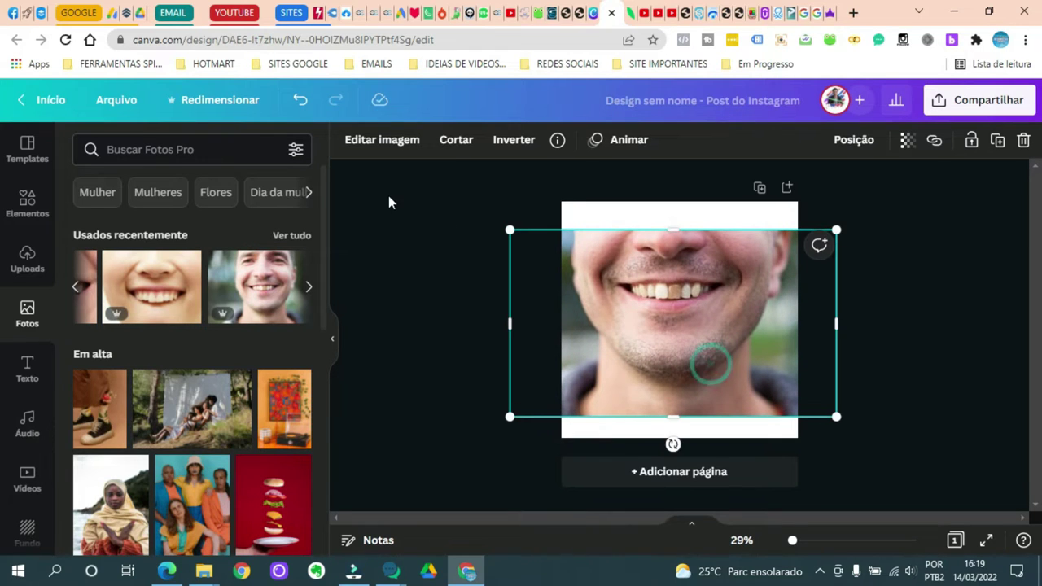
# - Open Retoque facial for the smiling man's photo and use the Automático retouch
pyautogui.click(377, 145)
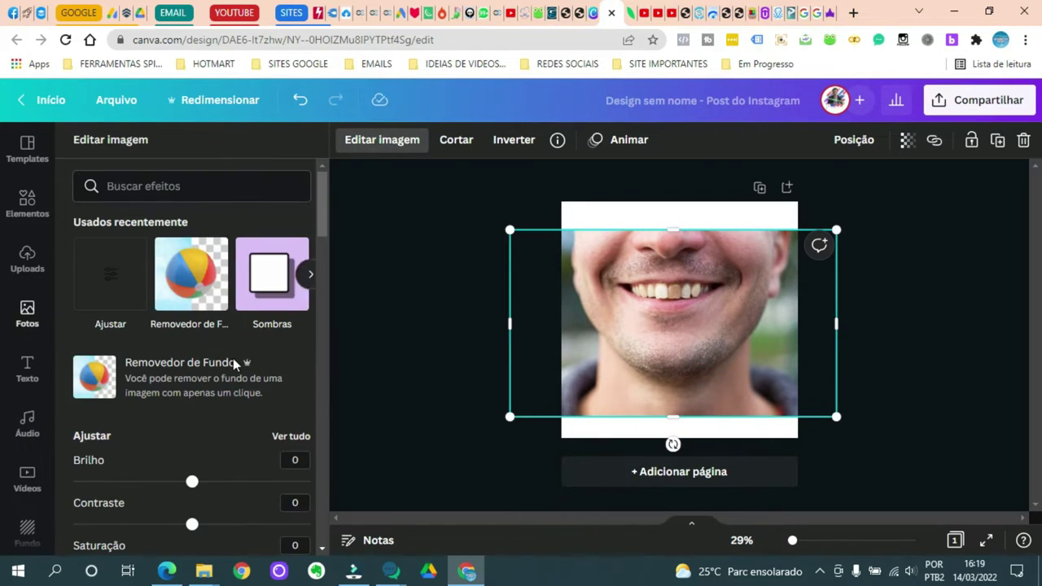
pyautogui.scroll(-4, 187, 389)
pyautogui.scroll(-2, 187, 389)
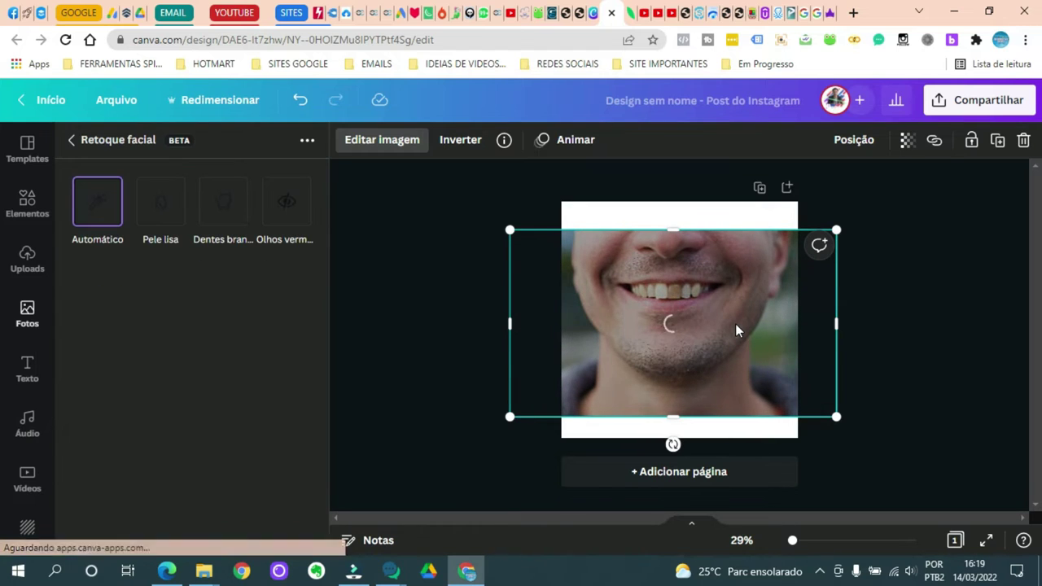
pyautogui.click(106, 208)
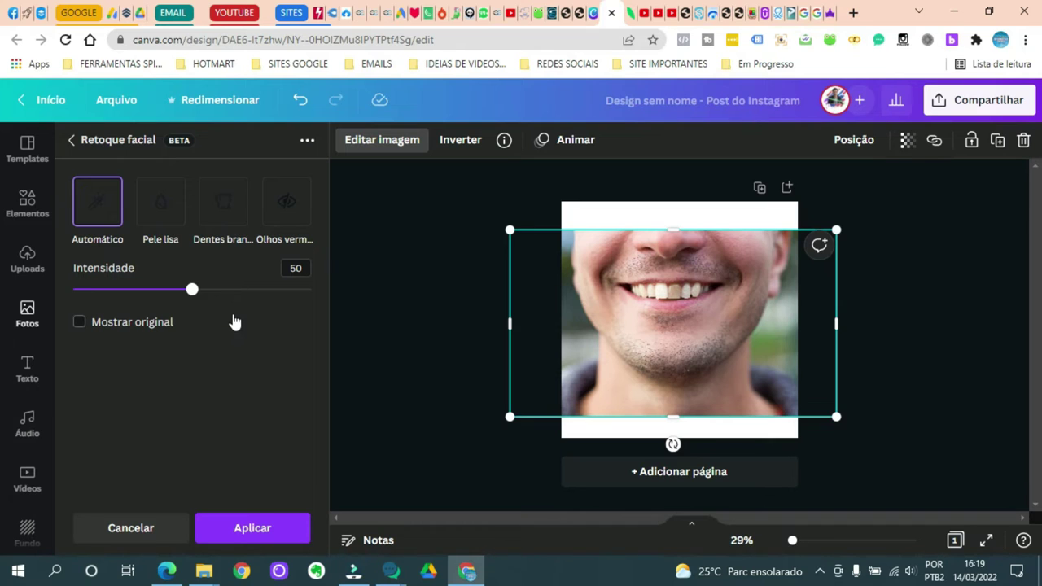
# - Switch the retouch to teeth whitening, try intensity 0, set it to 100, and close the retouch settings
pyautogui.click(225, 207)
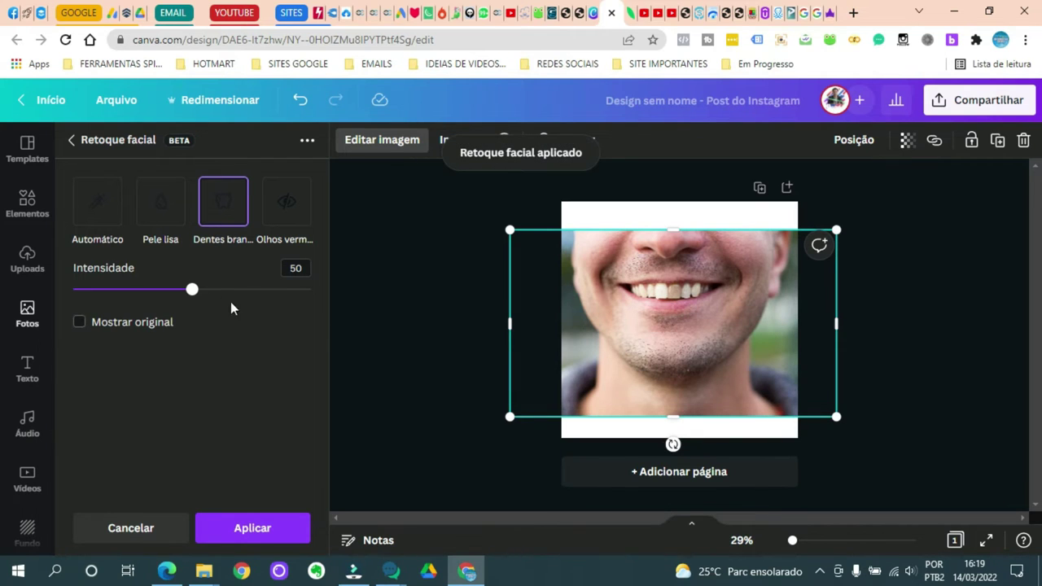
pyautogui.moveTo(194, 292); pyautogui.dragTo(71, 292)
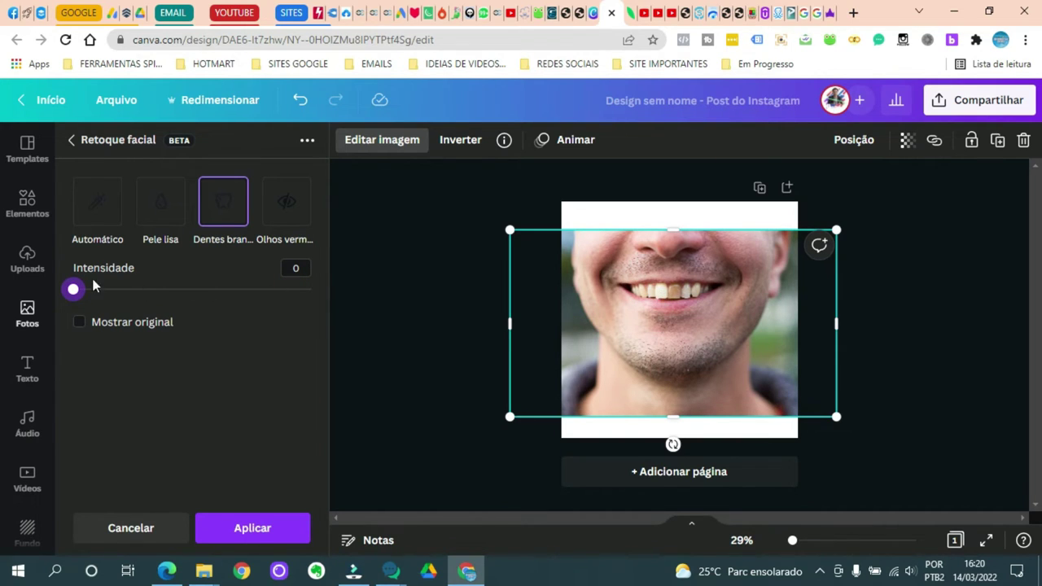
pyautogui.moveTo(74, 291); pyautogui.dragTo(367, 303)
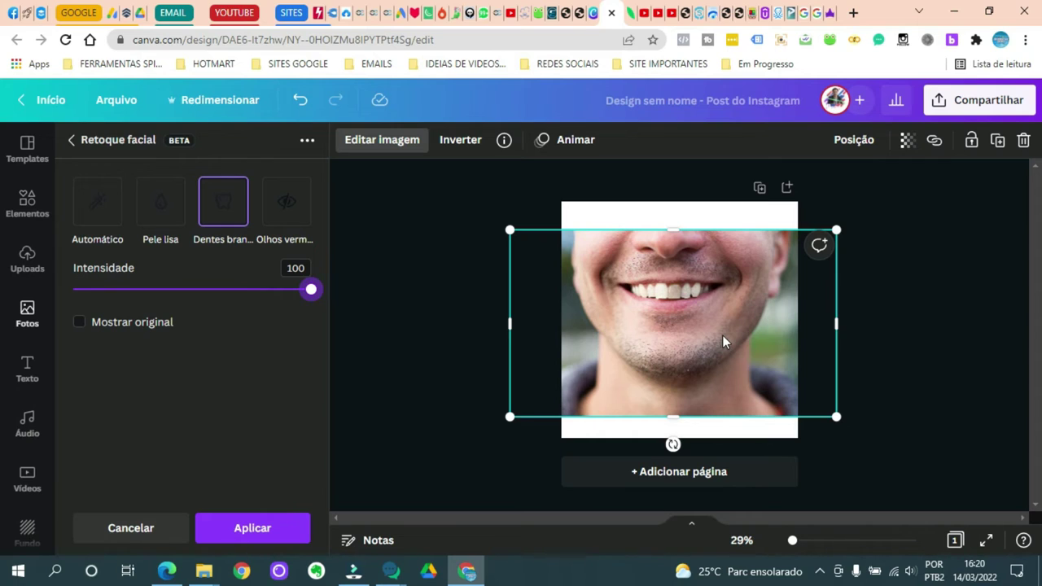
pyautogui.press('super+b')
pyautogui.press('Return')
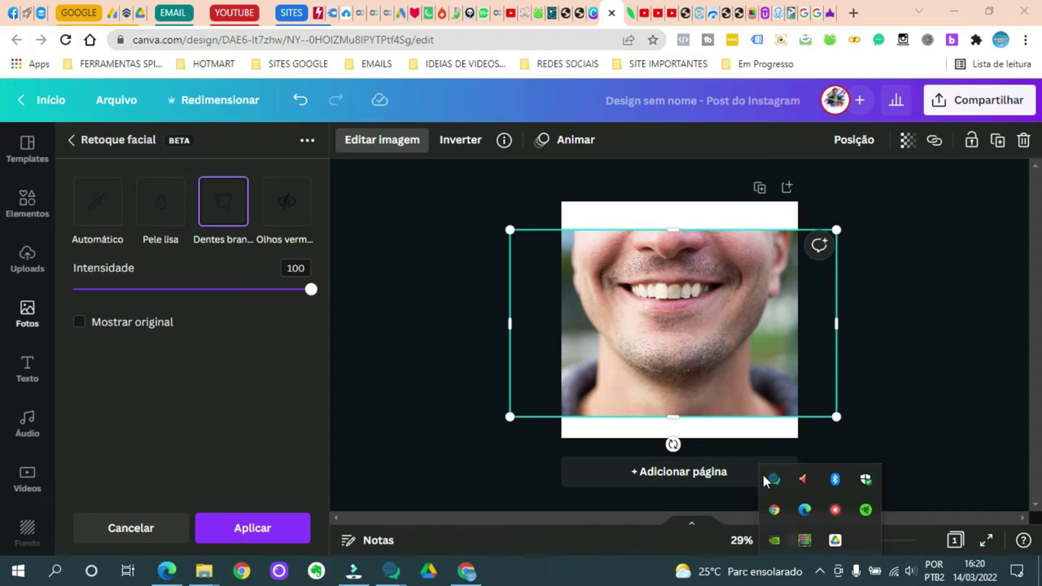
pyautogui.click(930, 366)
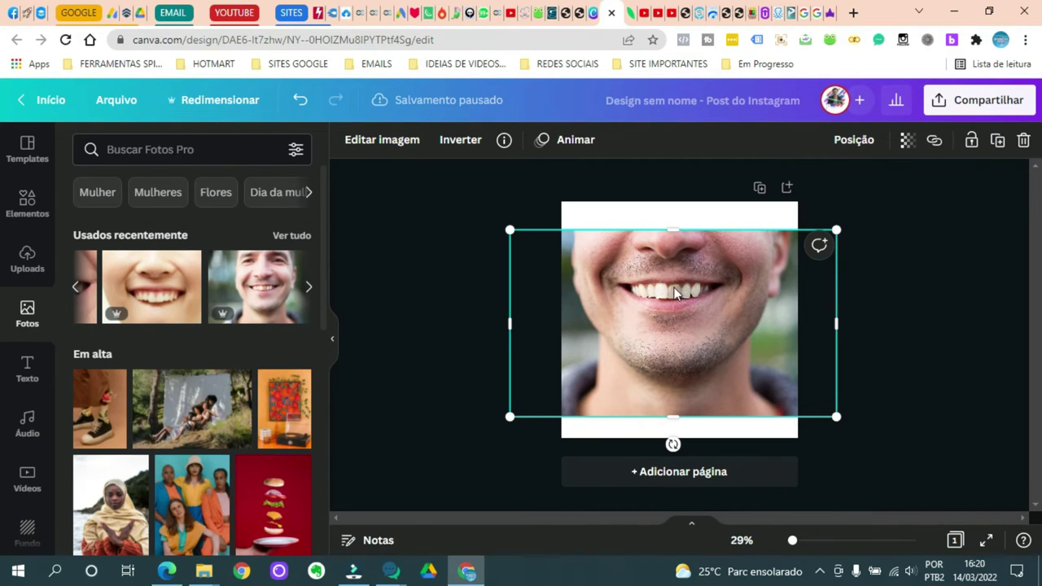
# - Reopen the image editing options for the retouched photo of the smiling man
pyautogui.click(384, 141)
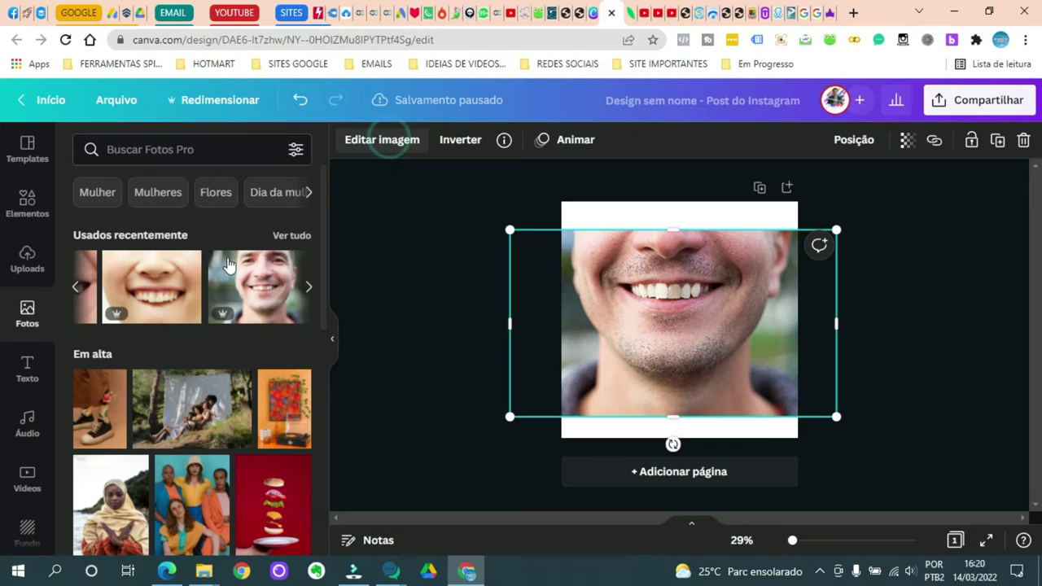